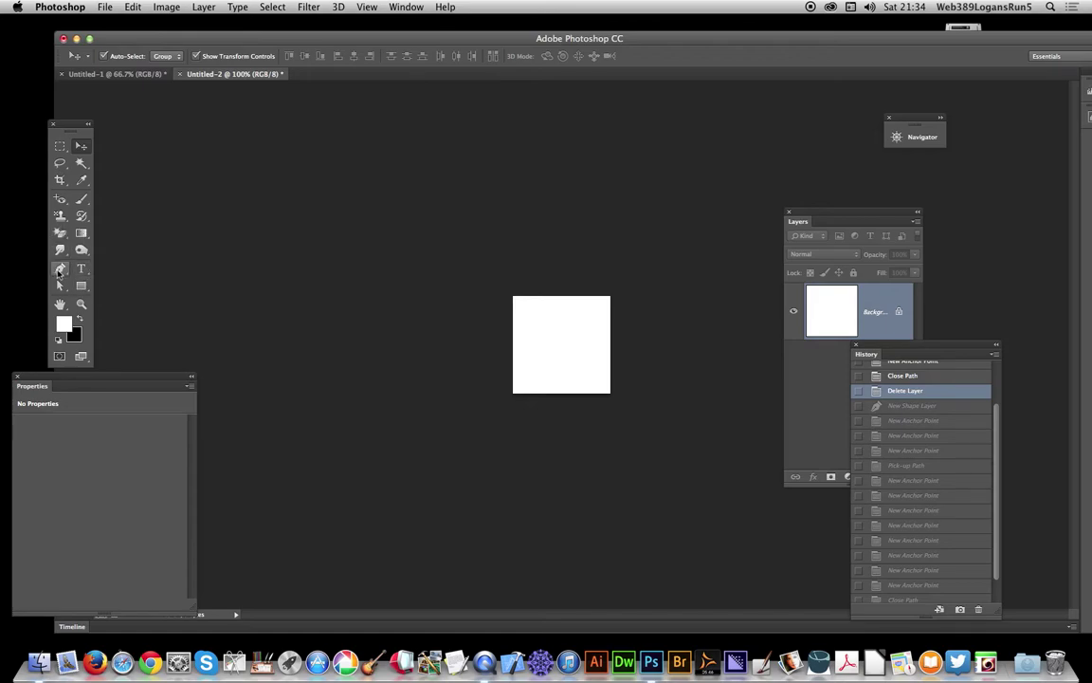
# - Draw a closed, black-filled letter H shape about 96 by 106 px on the small canvas with the Pen tool
pyautogui.click(59, 271)
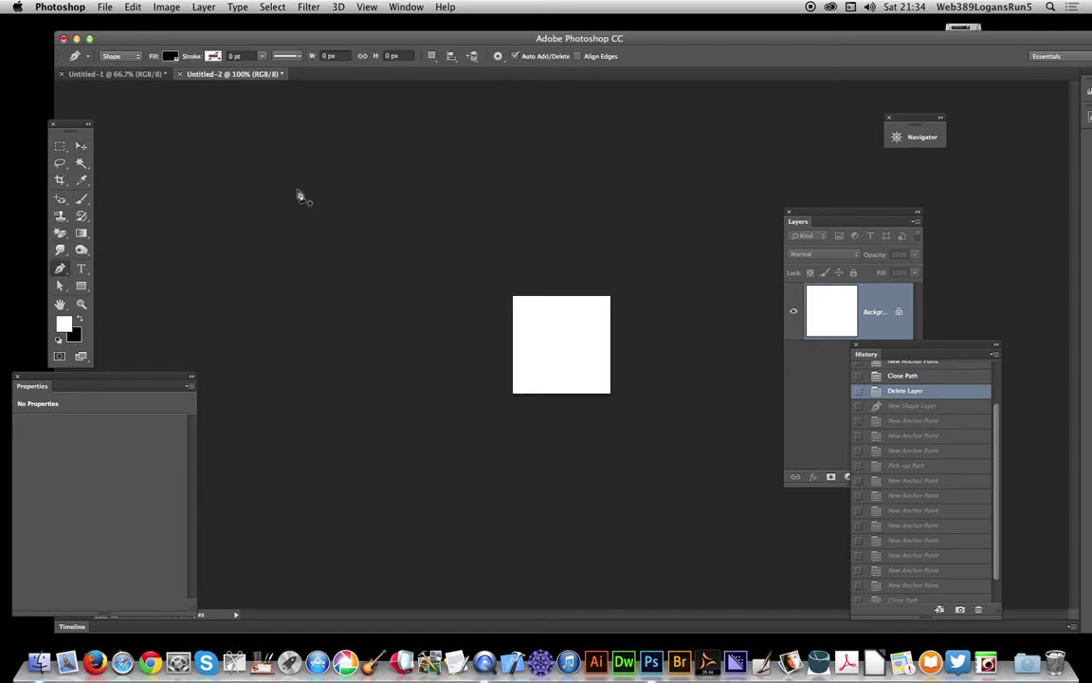
pyautogui.click(531, 317)
pyautogui.click(532, 375)
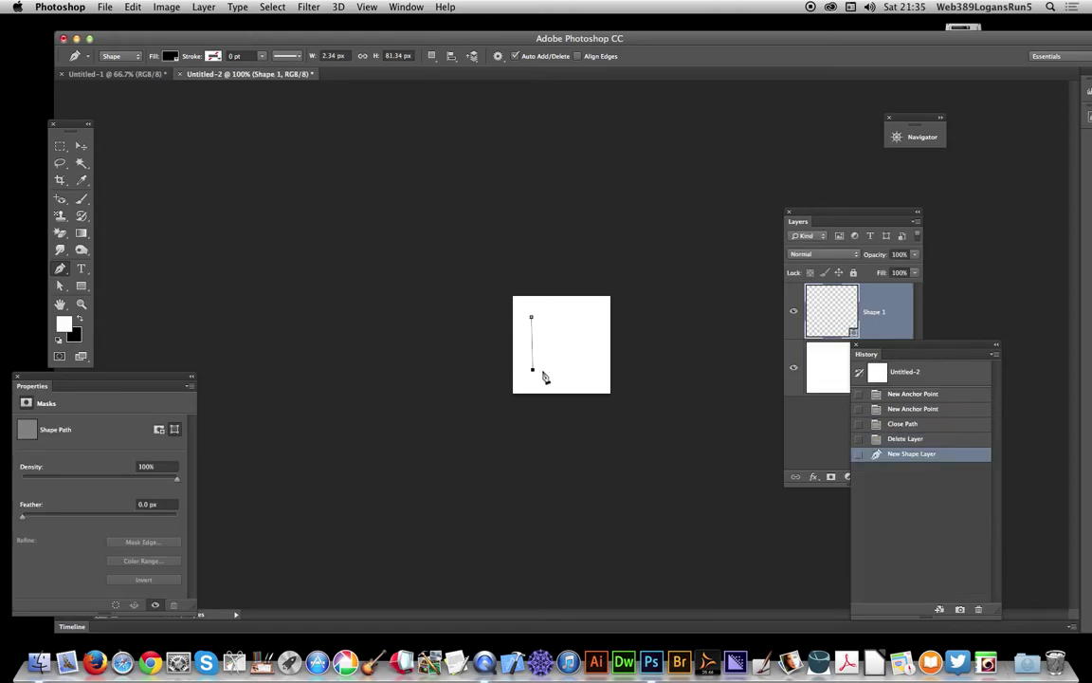
pyautogui.click(548, 370)
pyautogui.click(551, 353)
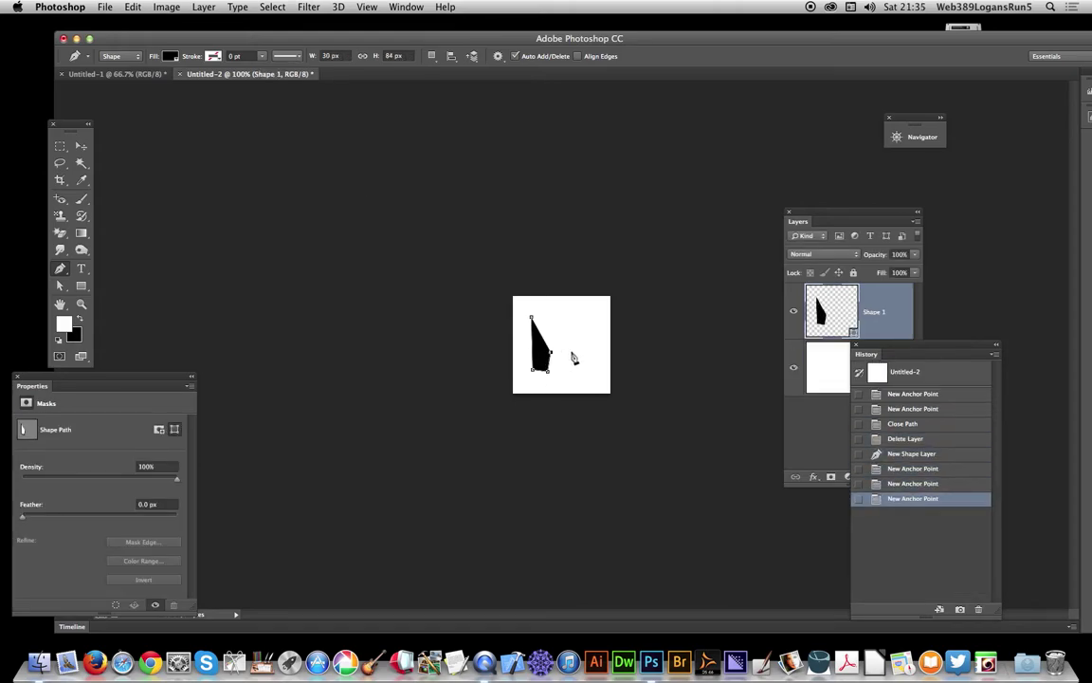
pyautogui.click(573, 351)
pyautogui.click(593, 375)
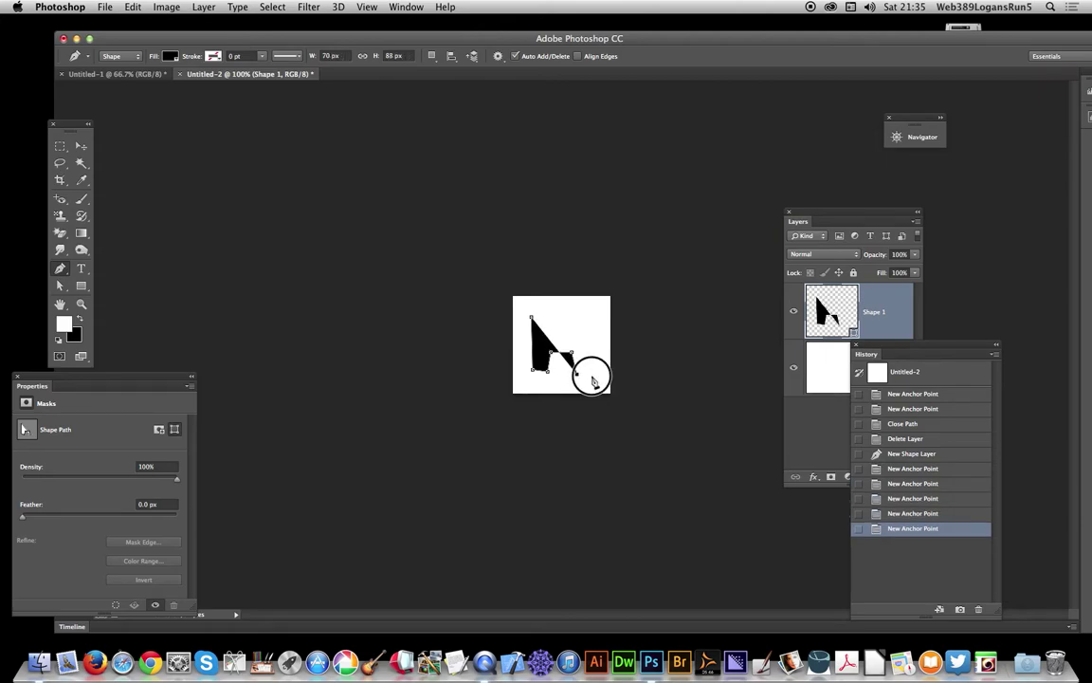
pyautogui.click(593, 316)
pyautogui.click(574, 310)
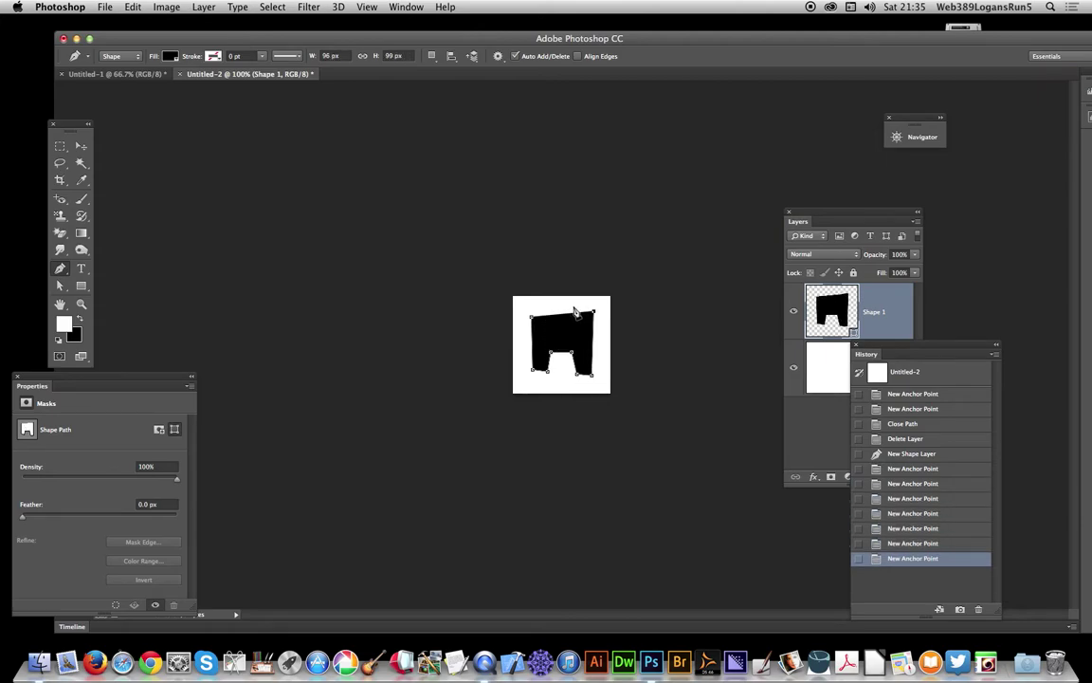
pyautogui.click(574, 336)
pyautogui.click(554, 339)
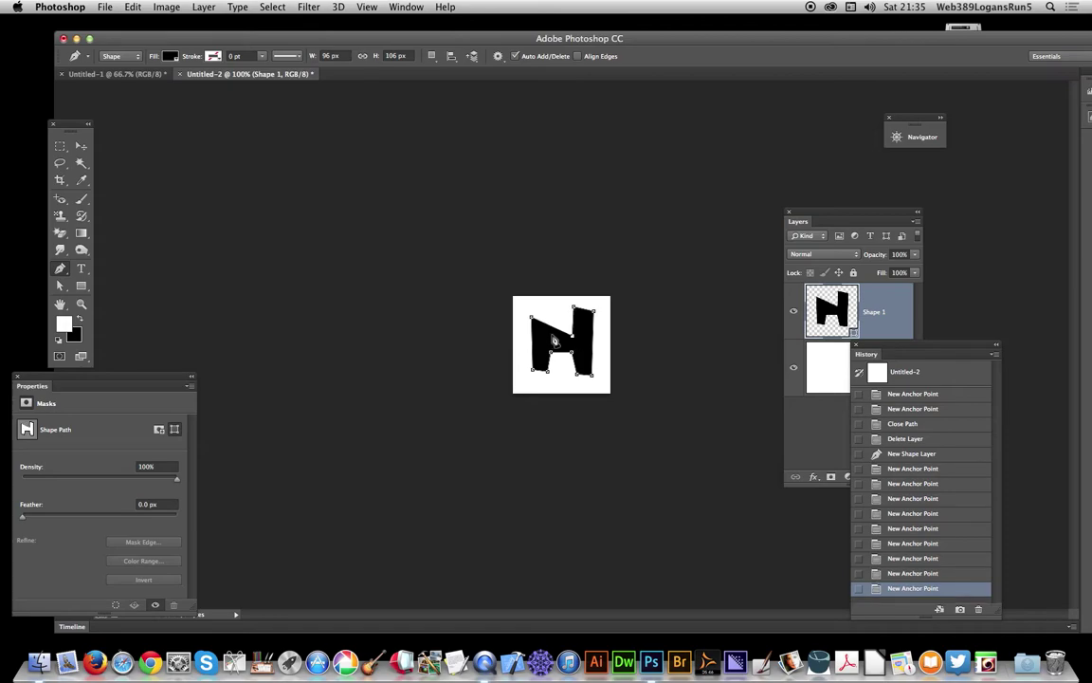
pyautogui.click(555, 311)
pyautogui.click(533, 321)
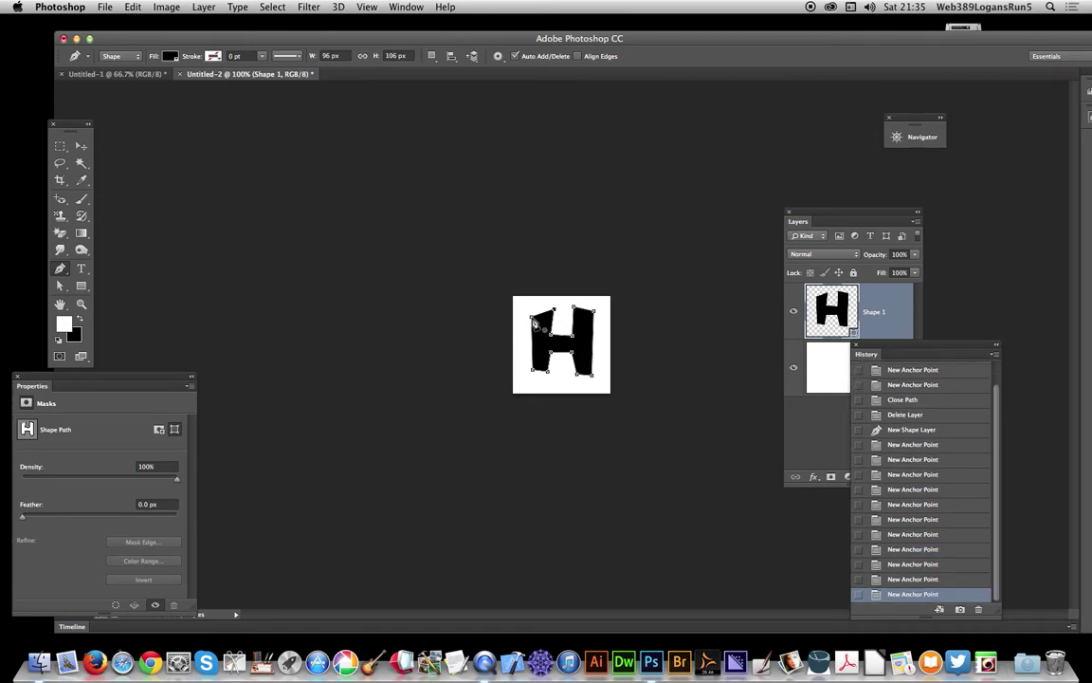
pyautogui.click(534, 323)
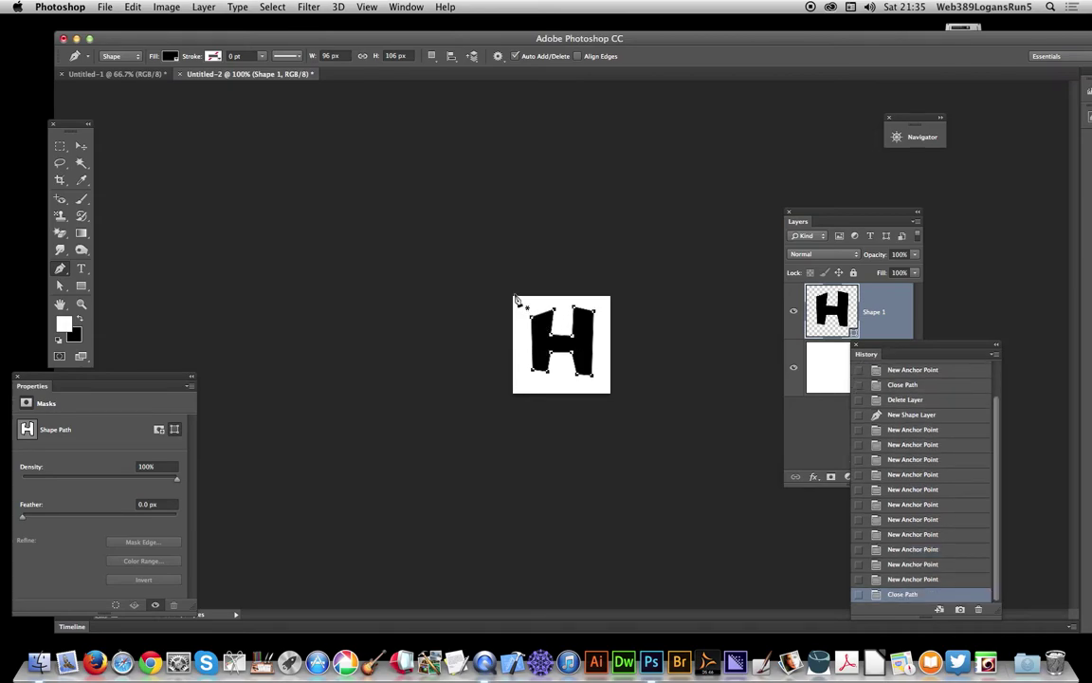
# - Delete the Background layer and define the remaining H shape on transparency as a pattern with the default name
pyautogui.click(827, 368)
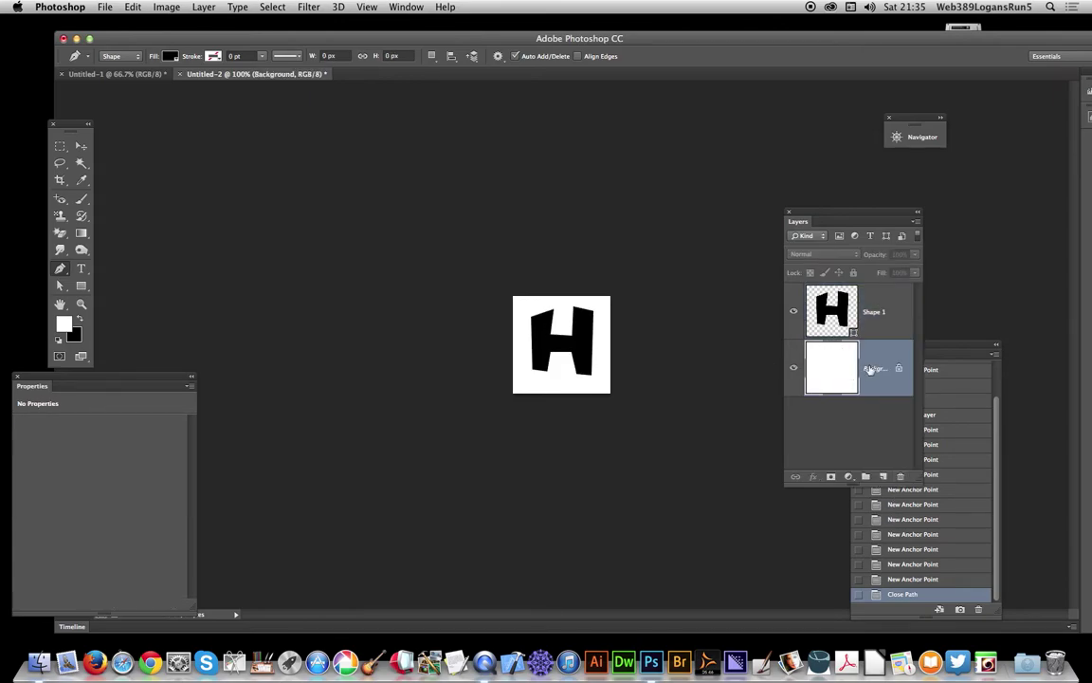
pyautogui.moveTo(899, 370); pyautogui.dragTo(899, 476)
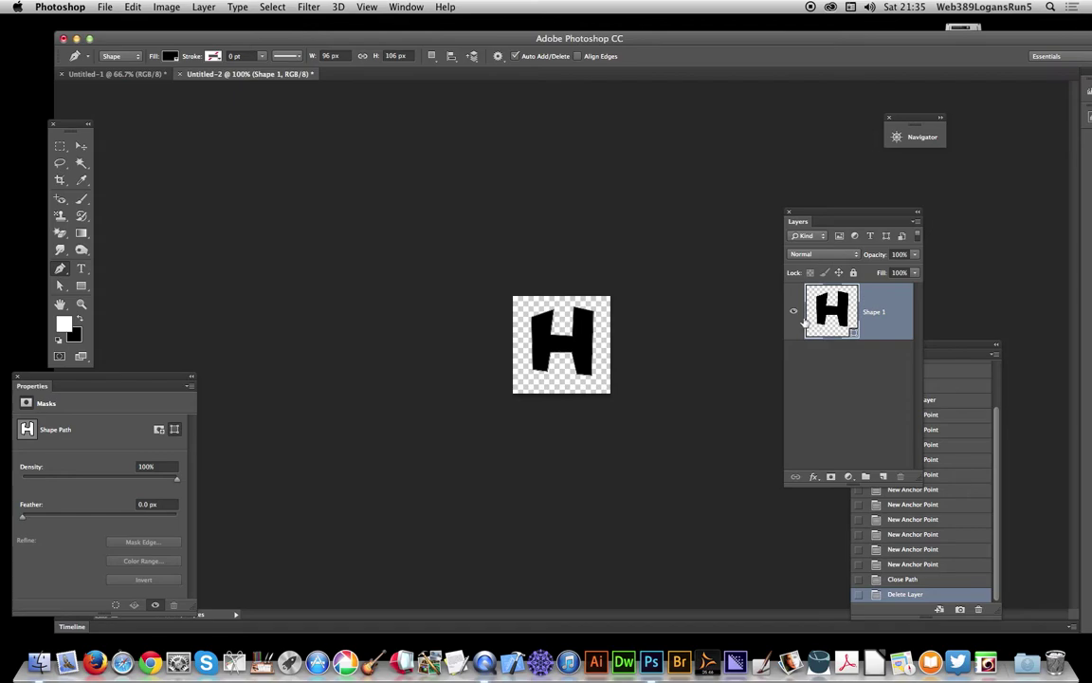
pyautogui.click(133, 7)
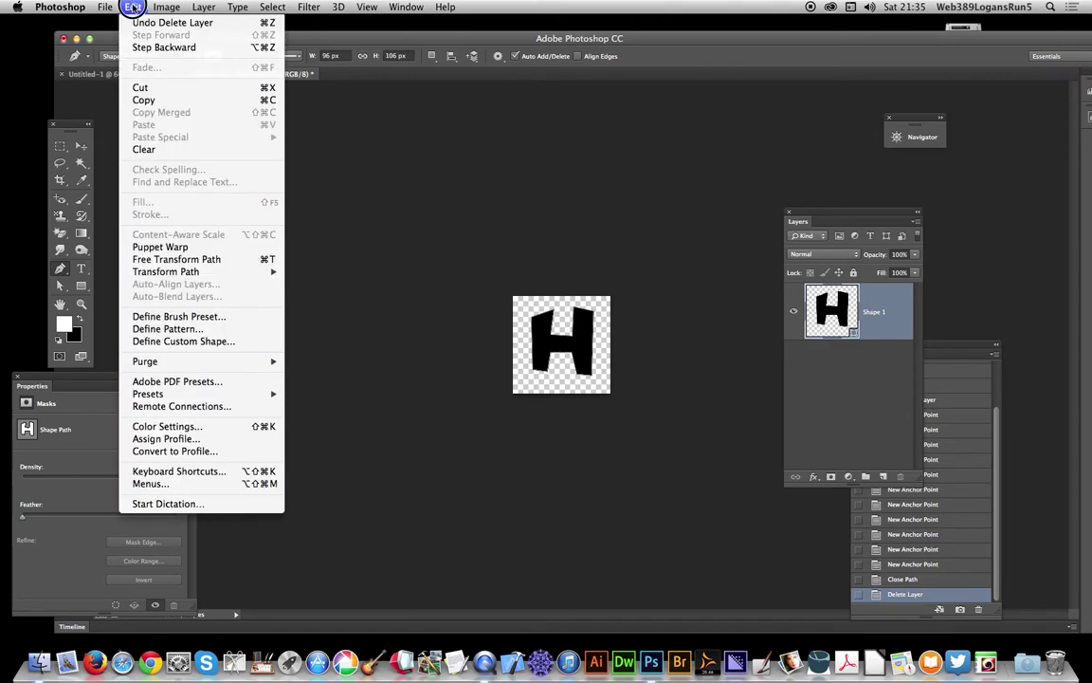
pyautogui.click(191, 329)
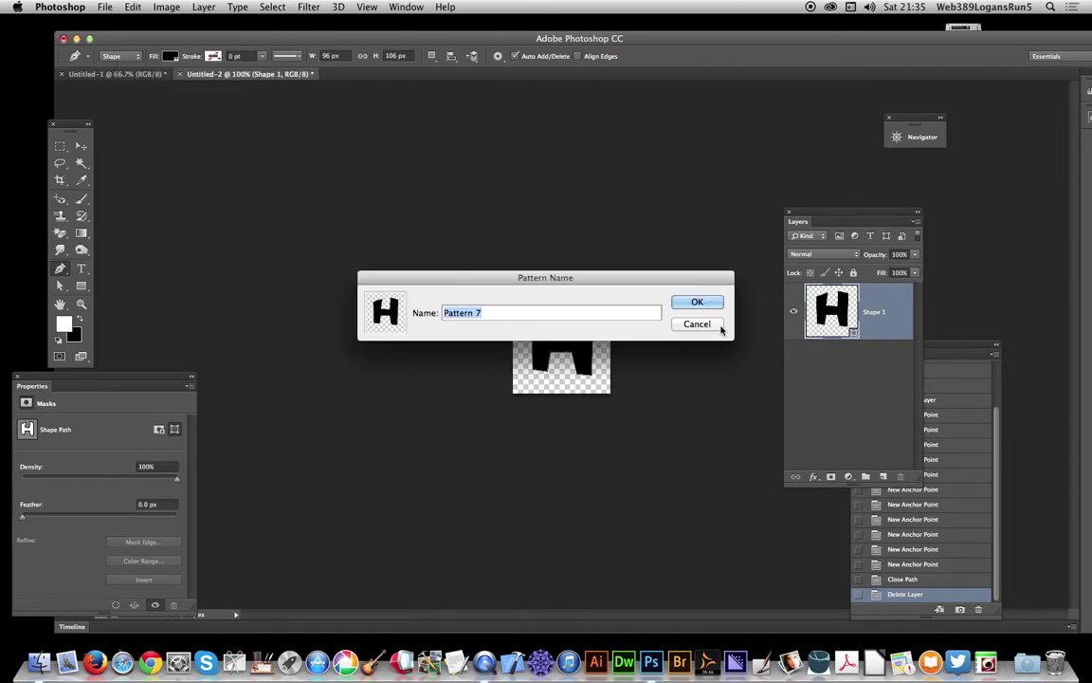
pyautogui.click(698, 303)
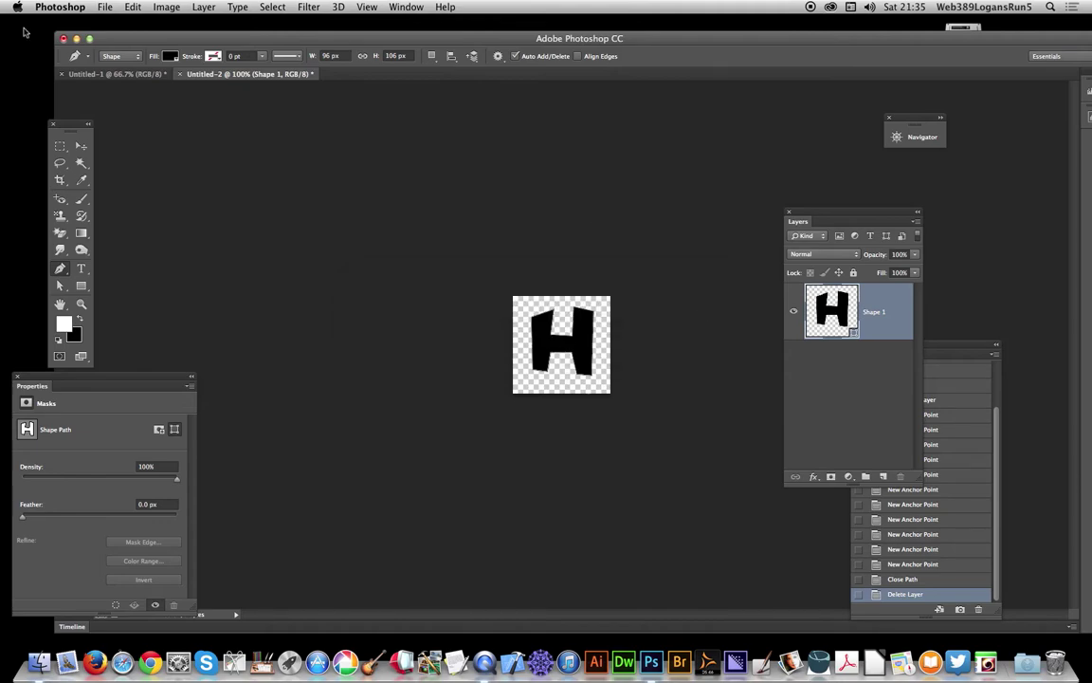
# - Switch to the Untitled-1 document and add a new empty layer above its background
pyautogui.click(111, 75)
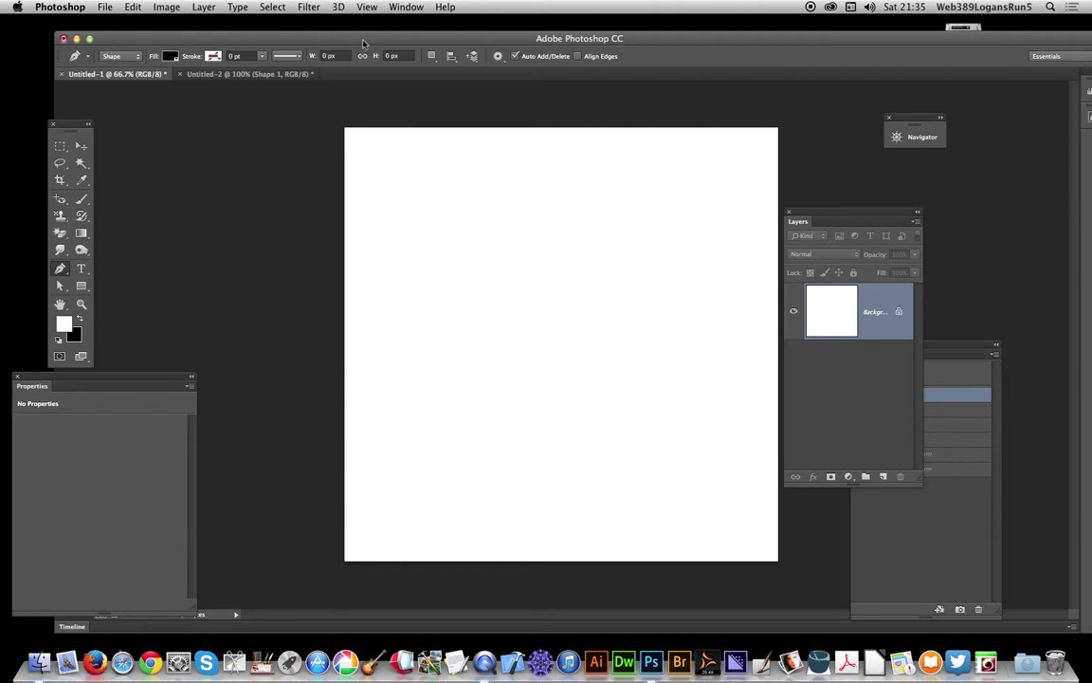
pyautogui.click(207, 9)
pyautogui.moveTo(204, 21)
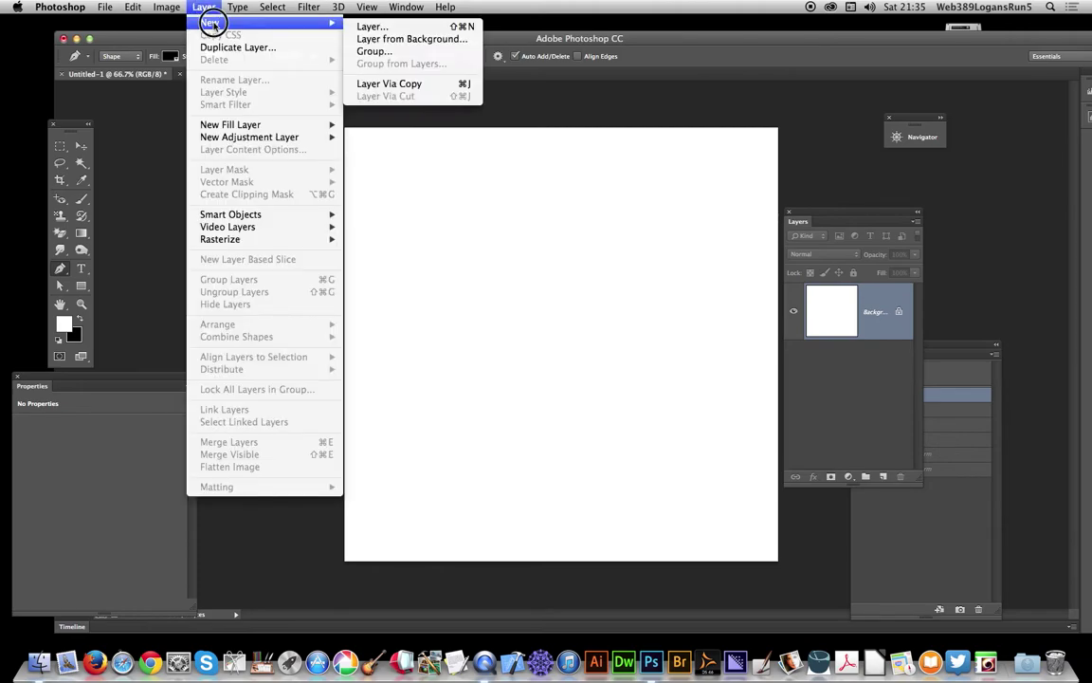
pyautogui.click(372, 27)
pyautogui.click(674, 281)
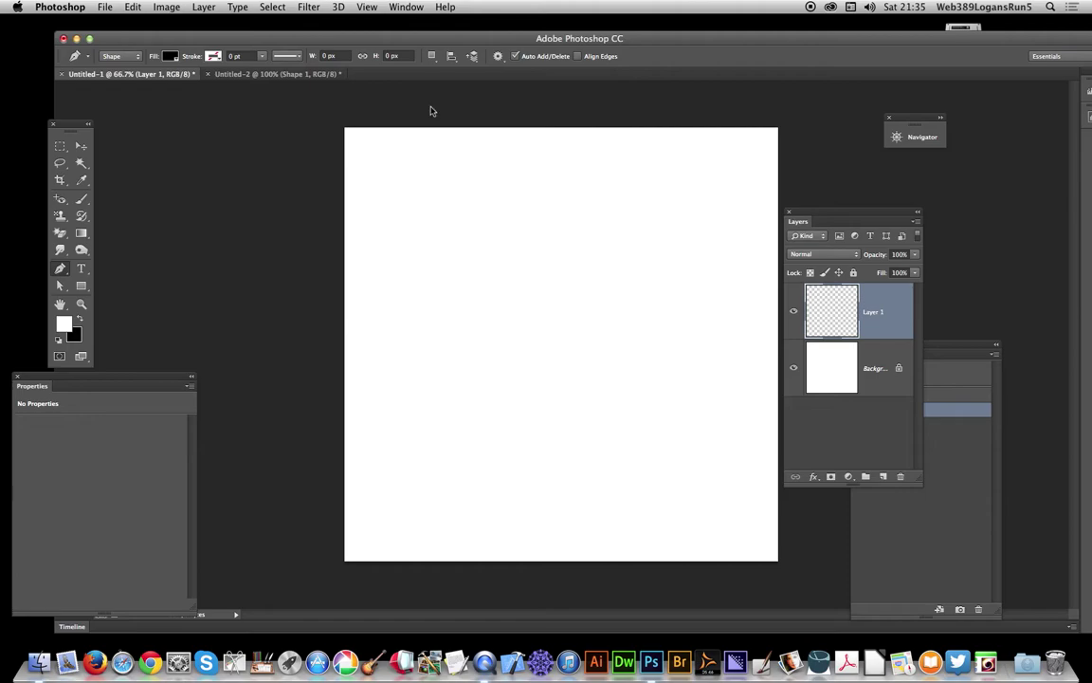
# - Fill the new layer with the newly defined H pattern, using the Symmetry Fill scripted pattern
pyautogui.click(134, 8)
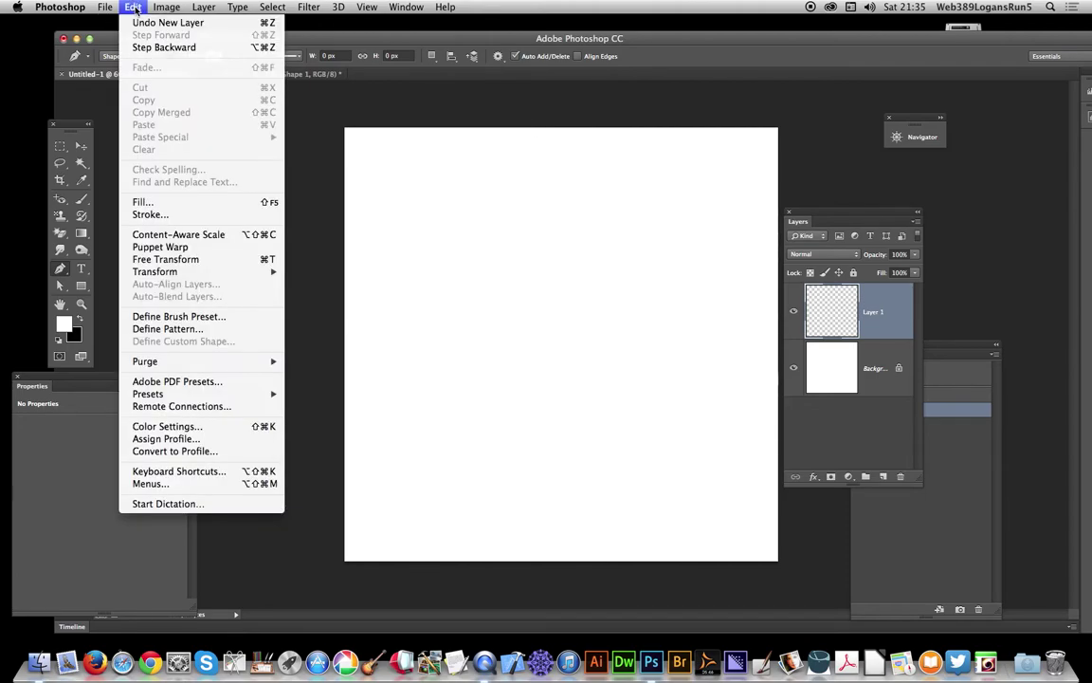
pyautogui.click(161, 203)
pyautogui.click(508, 263)
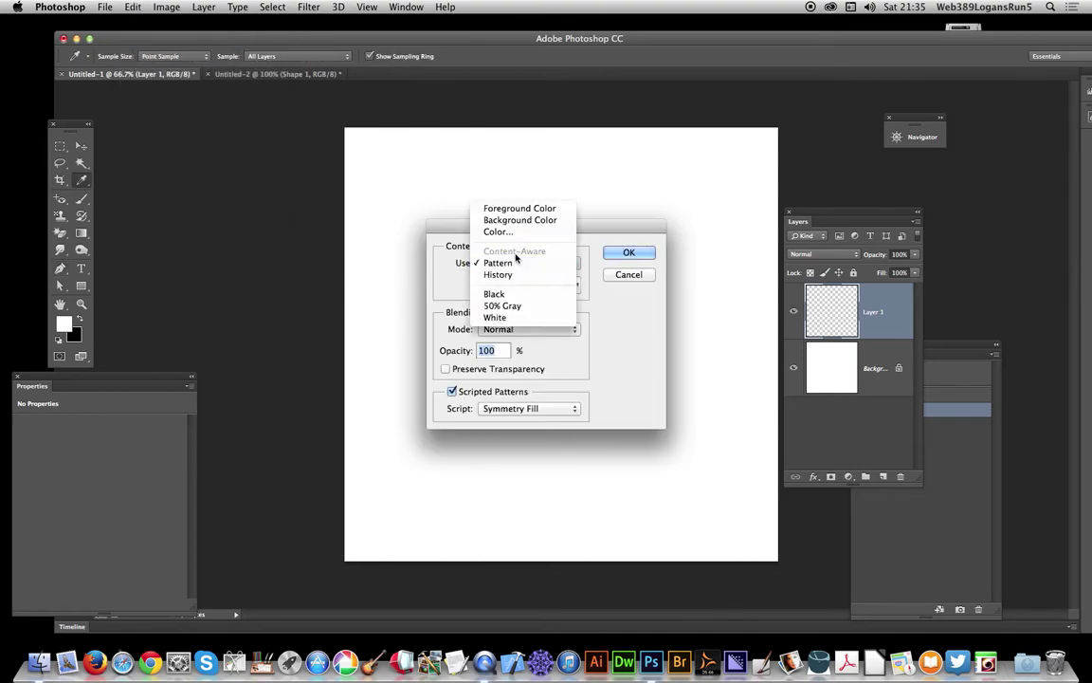
pyautogui.click(532, 260)
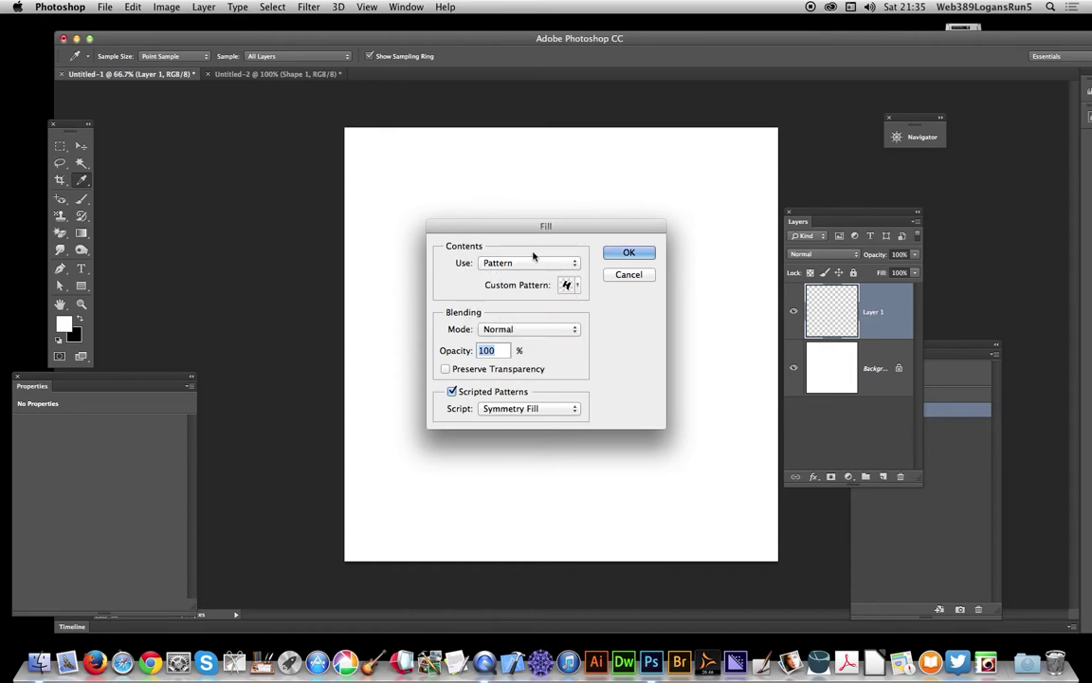
pyautogui.click(576, 284)
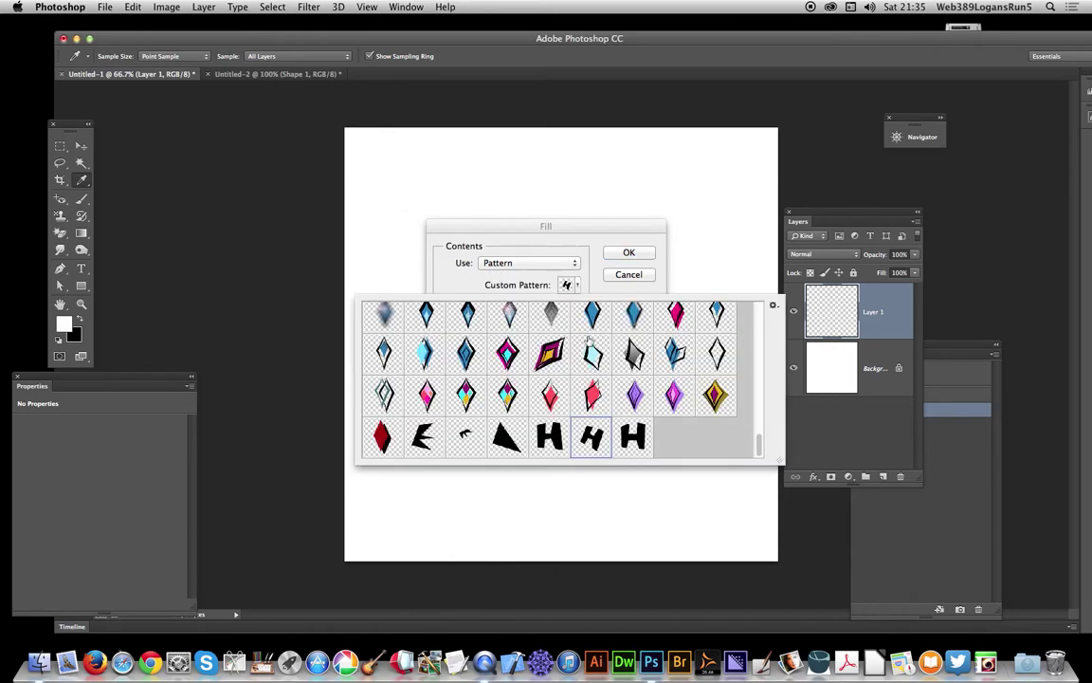
pyautogui.click(634, 439)
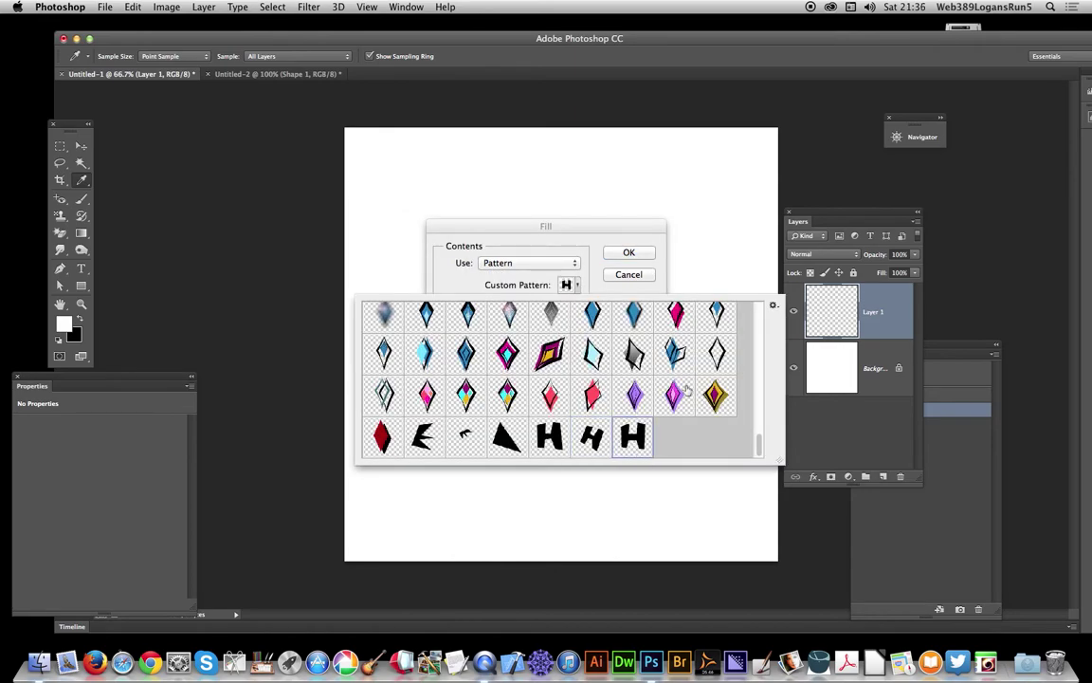
pyautogui.click(571, 235)
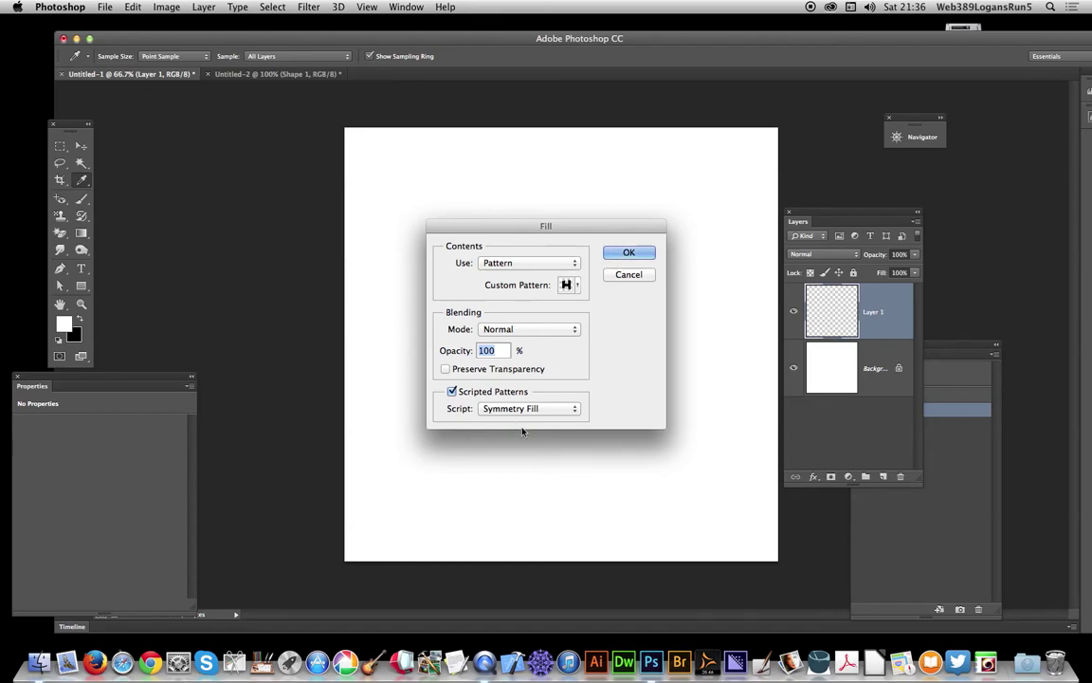
pyautogui.click(617, 254)
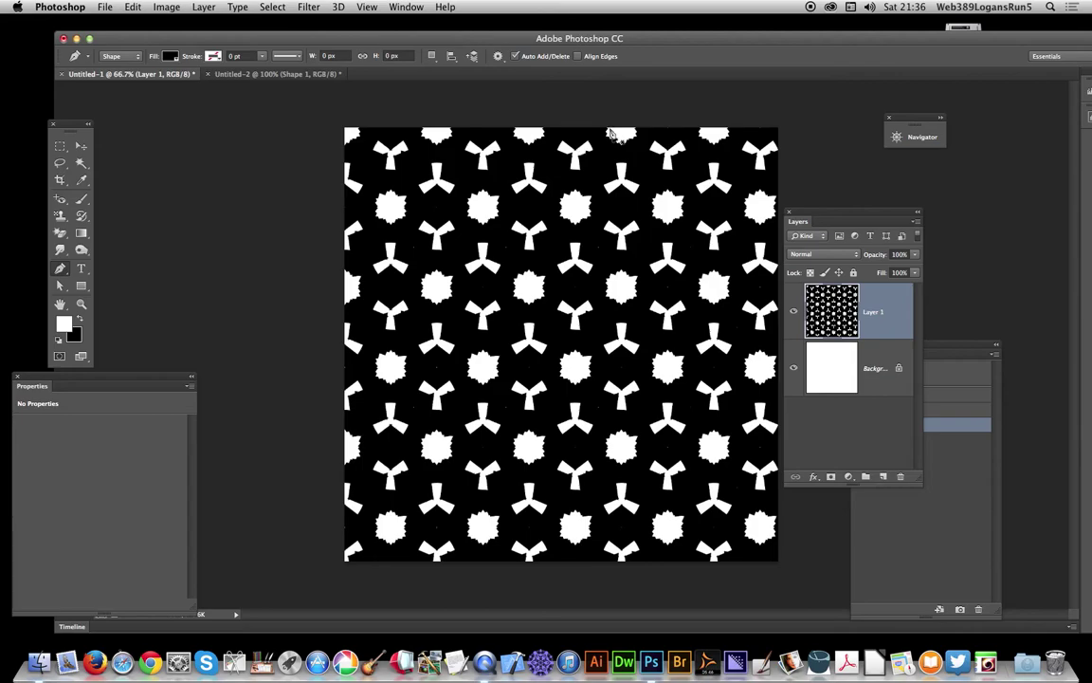
# - Add a Bevel & Emboss style to Layer 1 with depth 303%, size 10 px, angle 129° and altitude 58°
pyautogui.click(206, 7)
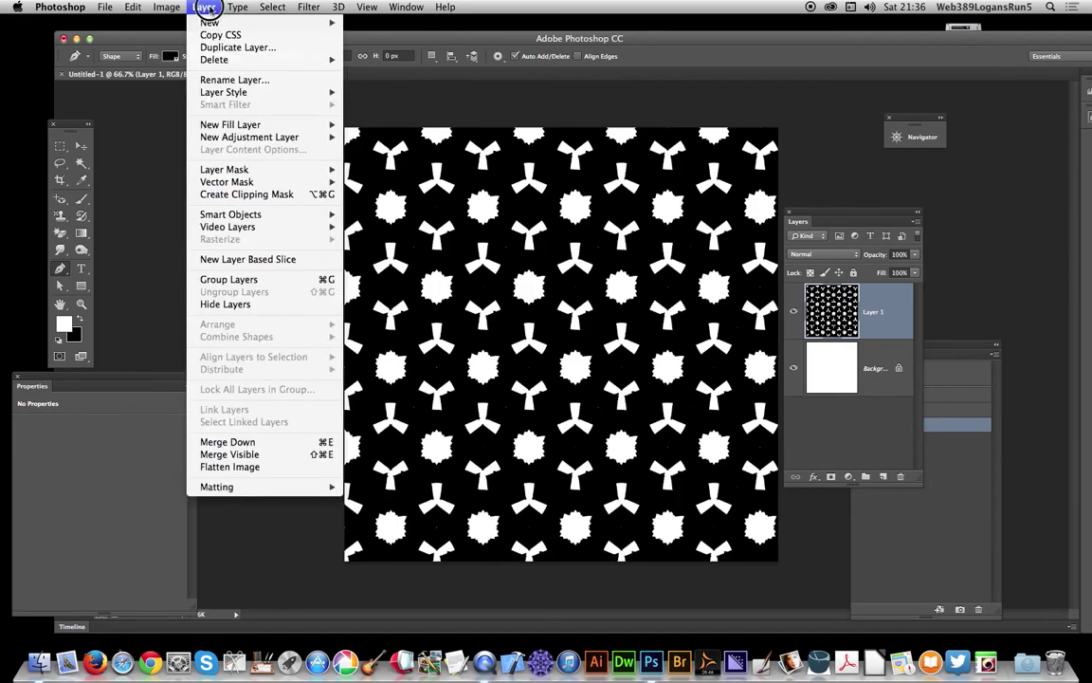
pyautogui.moveTo(343, 91)
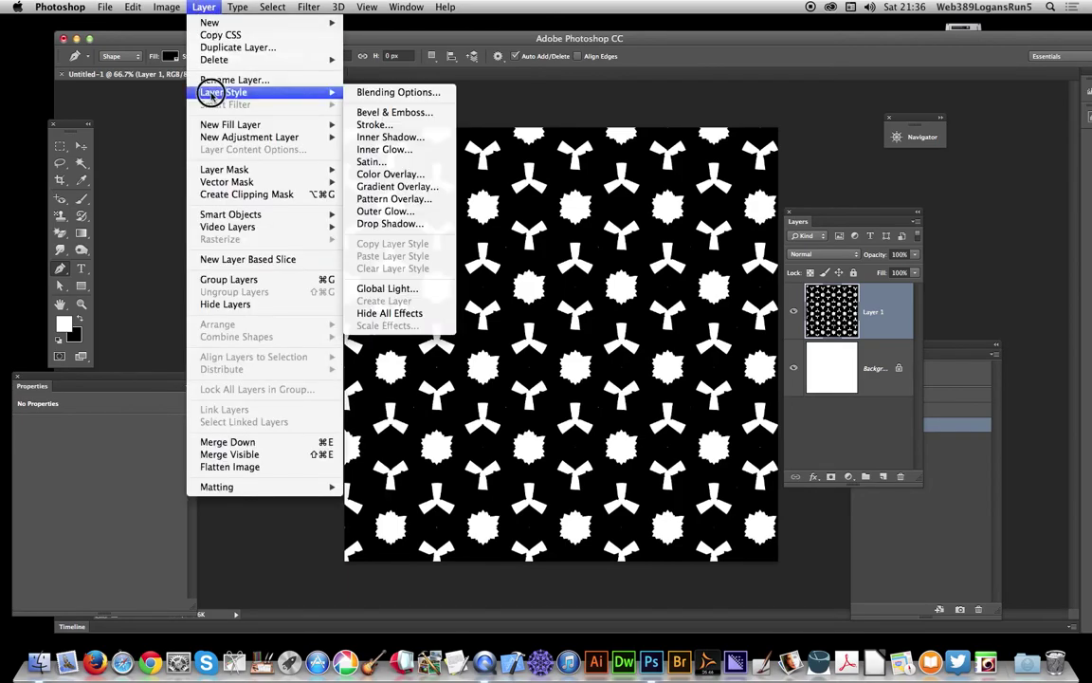
pyautogui.click(402, 114)
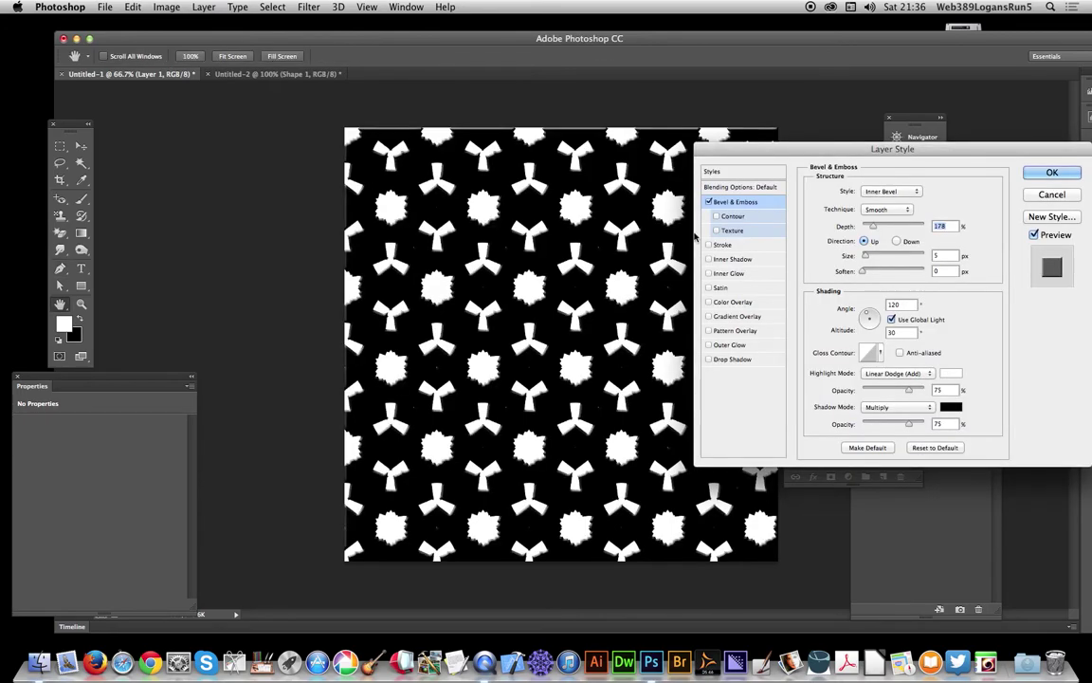
pyautogui.moveTo(865, 228); pyautogui.dragTo(875, 226)
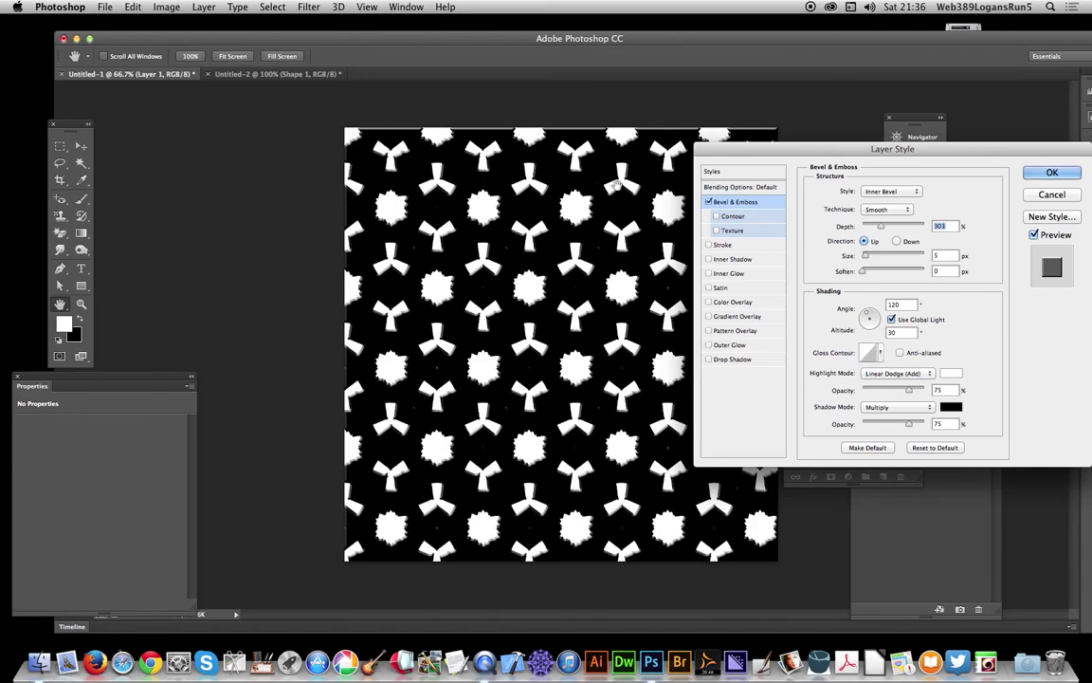
pyautogui.moveTo(865, 256); pyautogui.dragTo(870, 258)
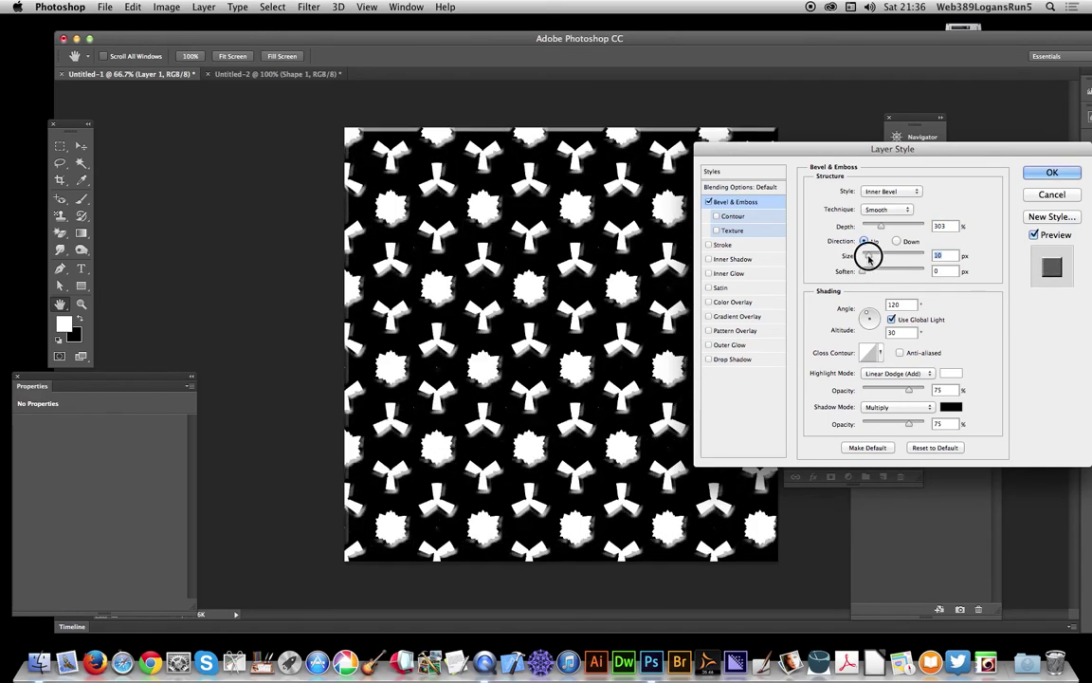
pyautogui.click(866, 315)
pyautogui.moveTo(866, 316); pyautogui.dragTo(868, 315)
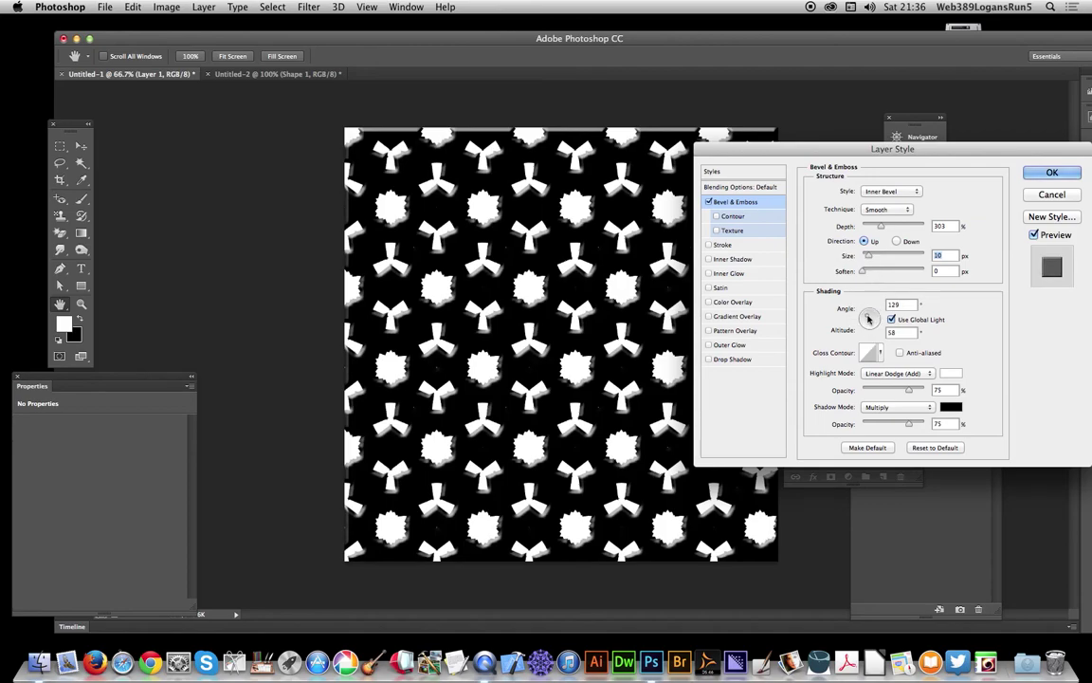
# - Add a Gradient Overlay and a Drop Shadow to Layer 1, with the shadow at about 124° and 19 px distance
pyautogui.click(708, 316)
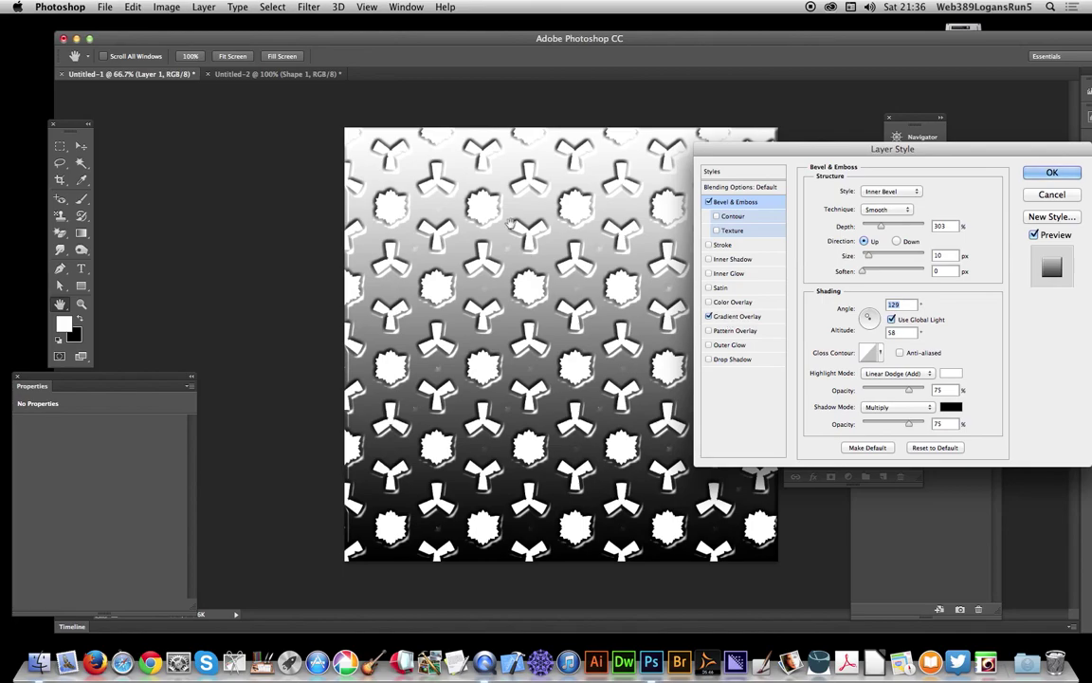
pyautogui.click(708, 359)
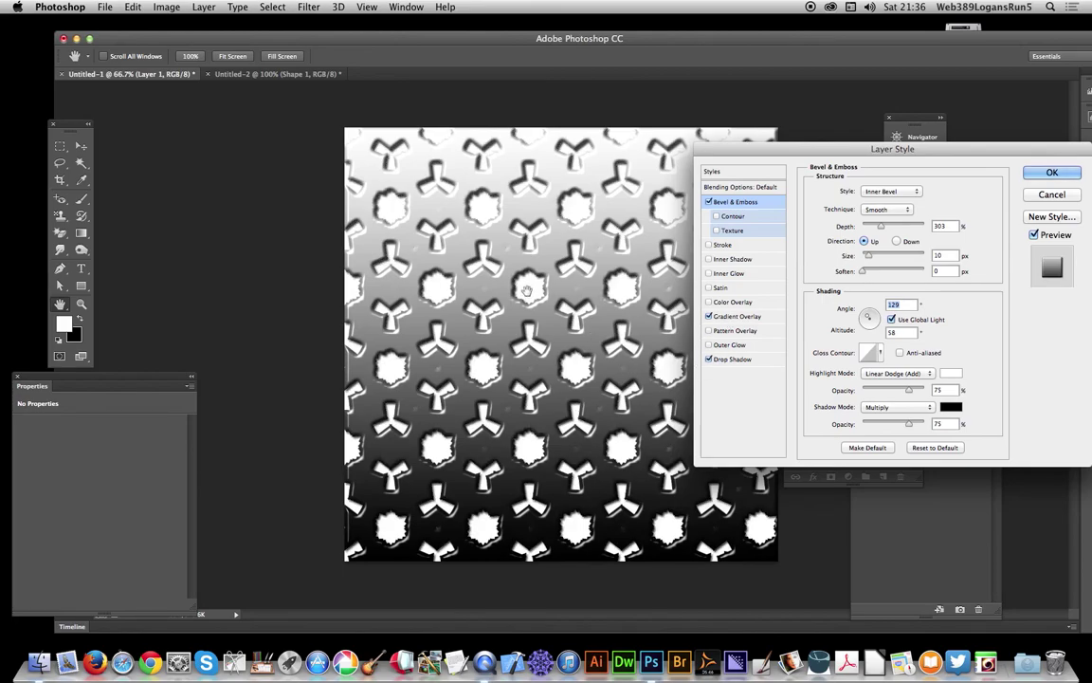
pyautogui.click(731, 358)
pyautogui.moveTo(529, 290); pyautogui.dragTo(531, 292)
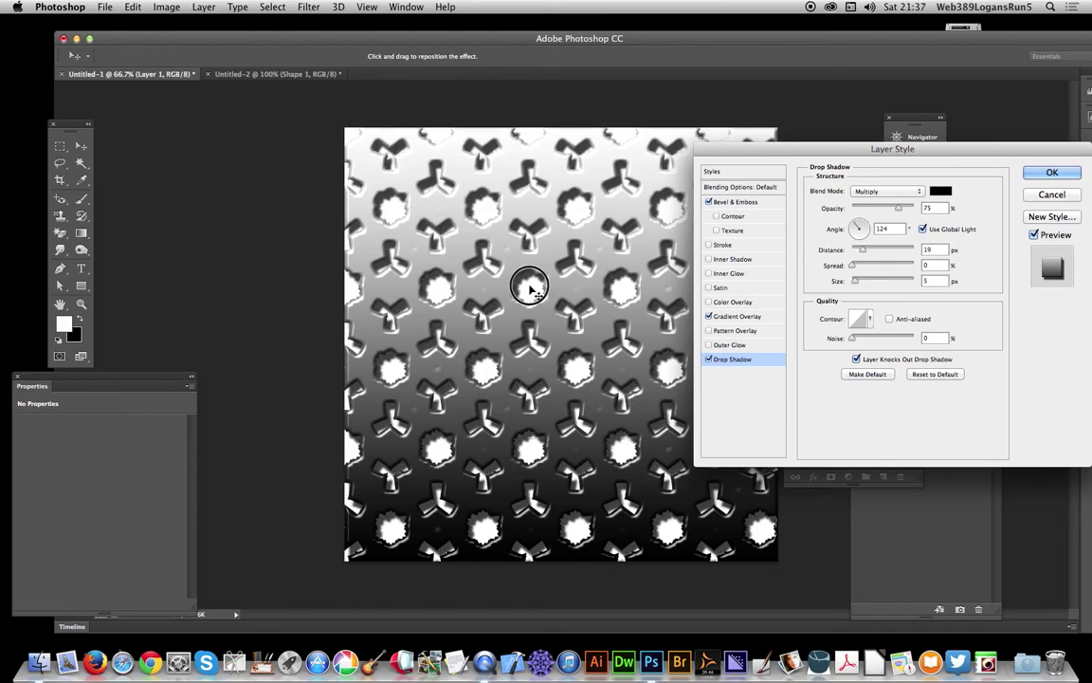
pyautogui.click(1052, 171)
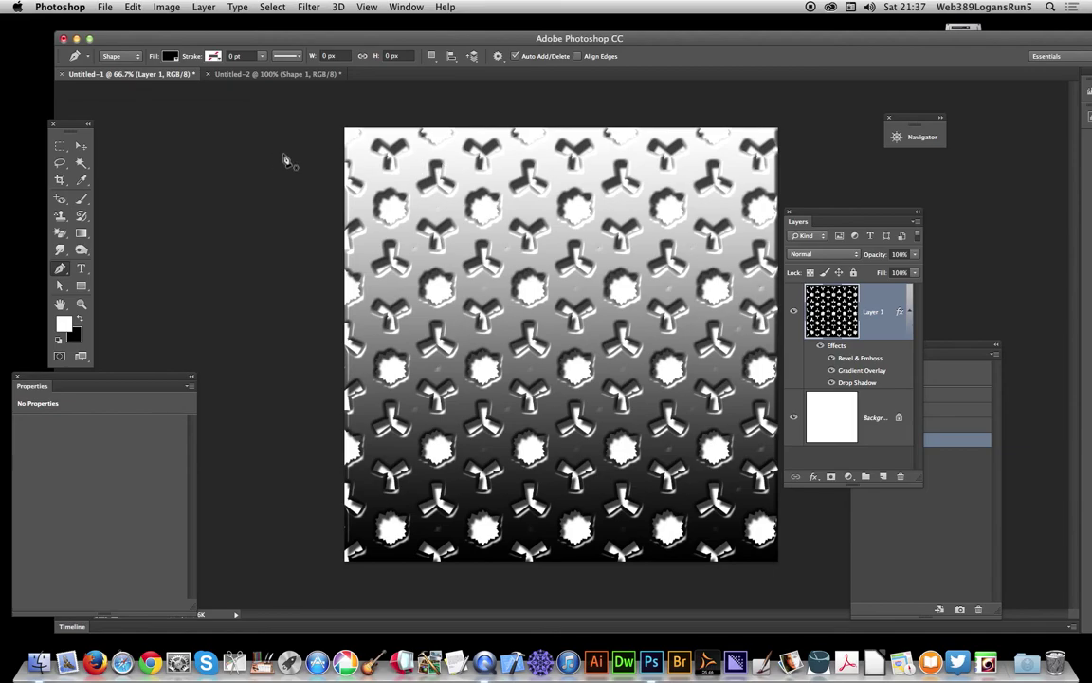
# - Scale the patterned layer to about 75% width and 72% height, rotate it about 22° and move it near the canvas centre
pyautogui.press('v')
pyautogui.click(346, 130)
pyautogui.moveTo(348, 132); pyautogui.dragTo(451, 249)
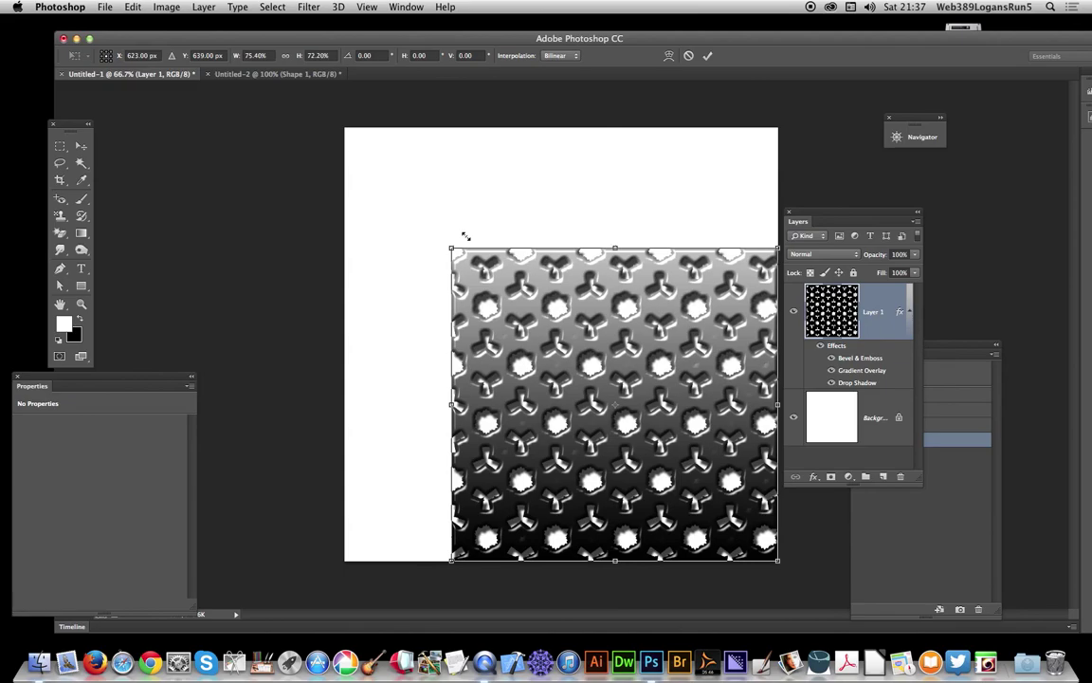
pyautogui.moveTo(527, 219); pyautogui.dragTo(599, 200)
pyautogui.moveTo(549, 296); pyautogui.dragTo(457, 221)
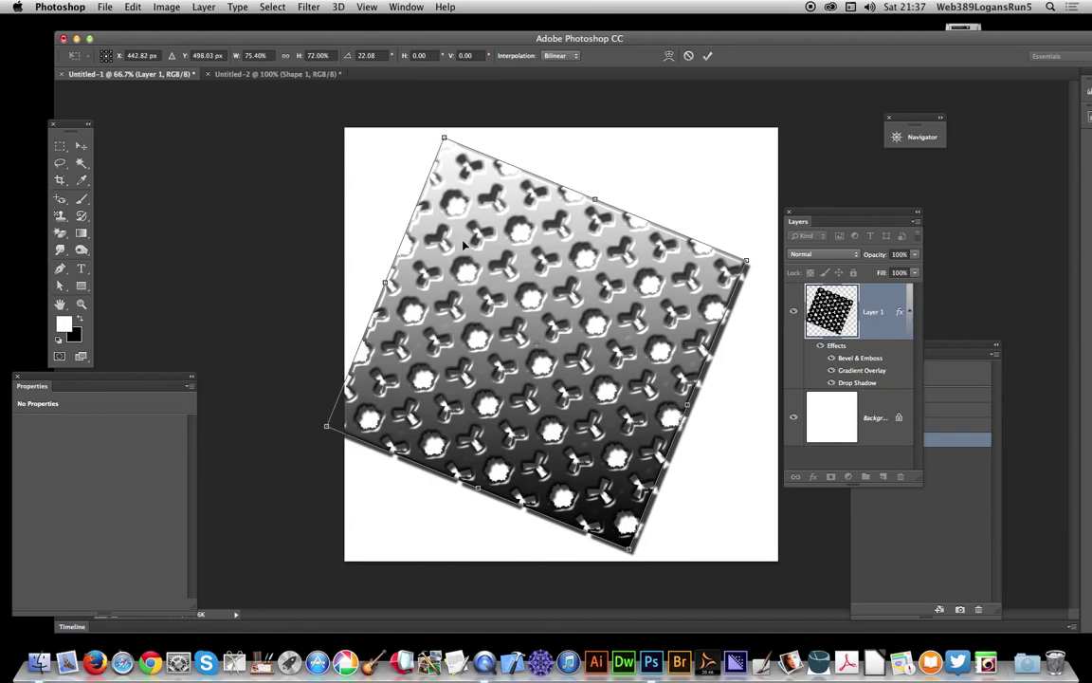
pyautogui.press('Return')
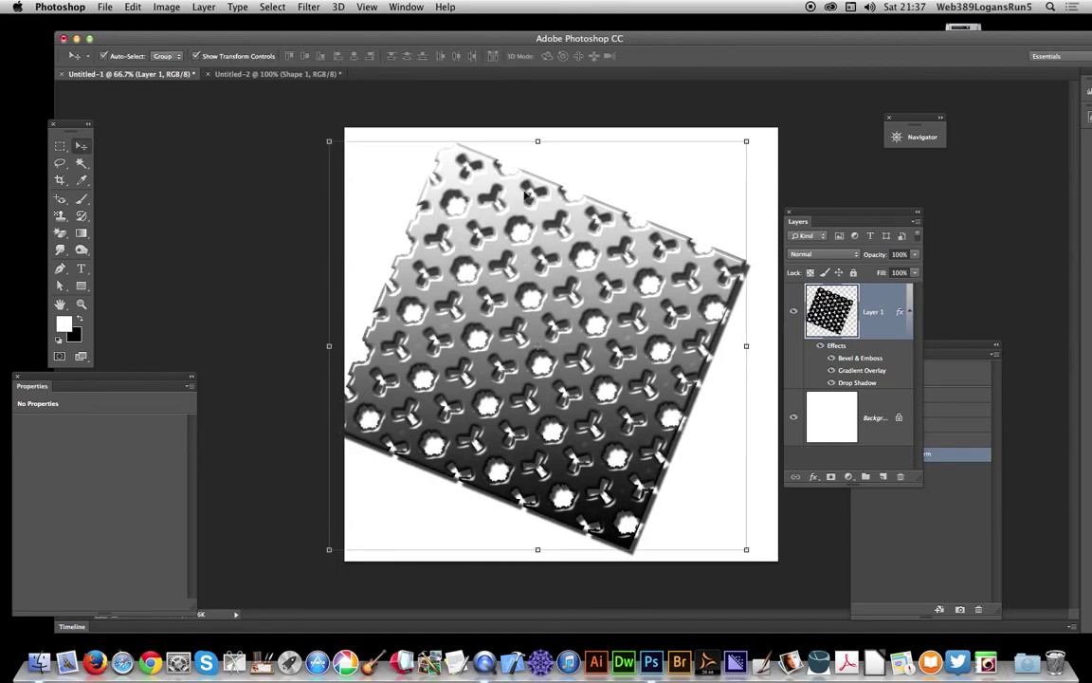